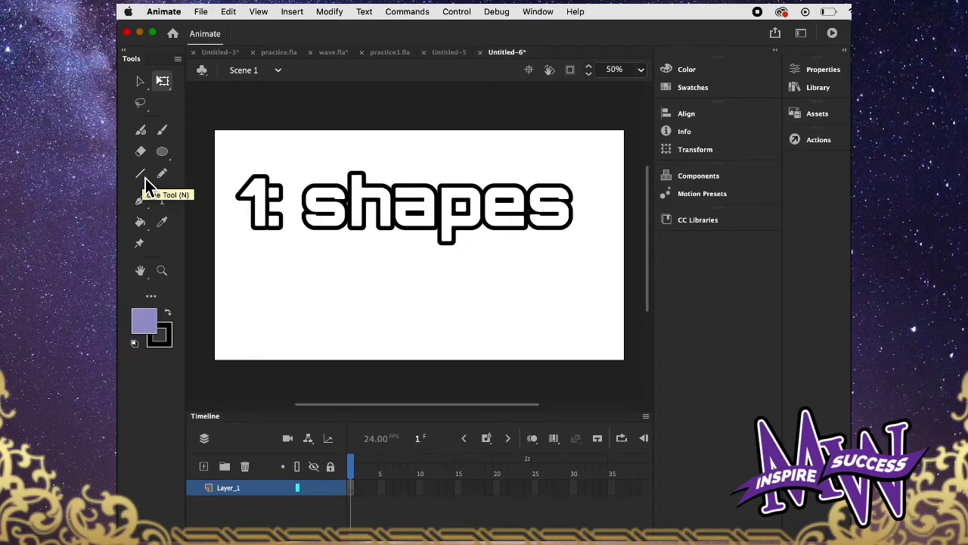
- Give the Line tool a stroke size of about 14 and bring up the fill colour swatches
click(145, 178)
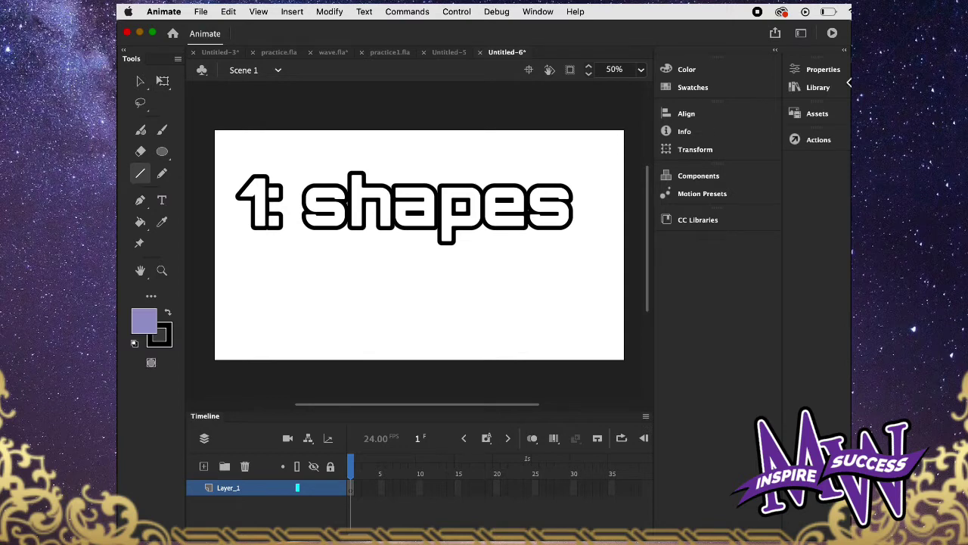
click(832, 70)
drag(616, 258, 621, 250)
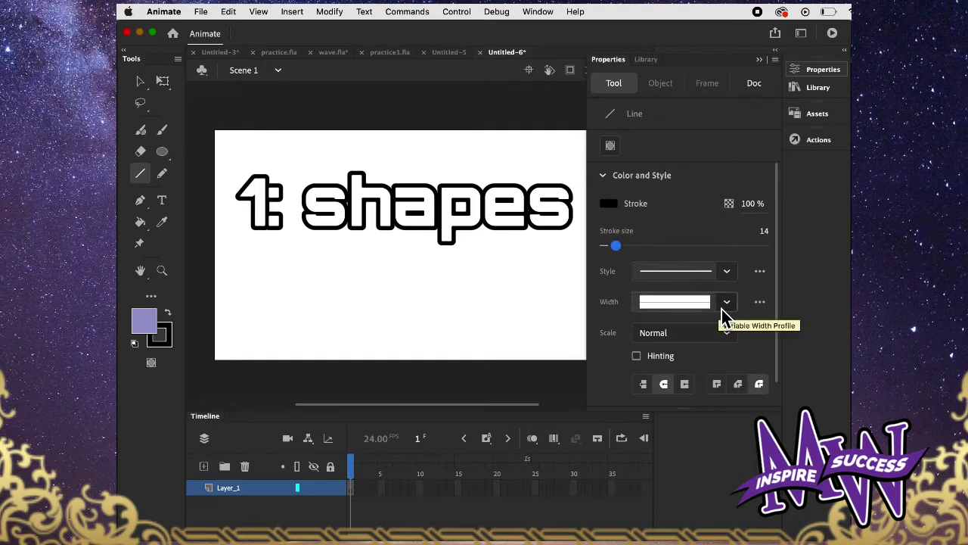
key(super+F3)
click(149, 331)
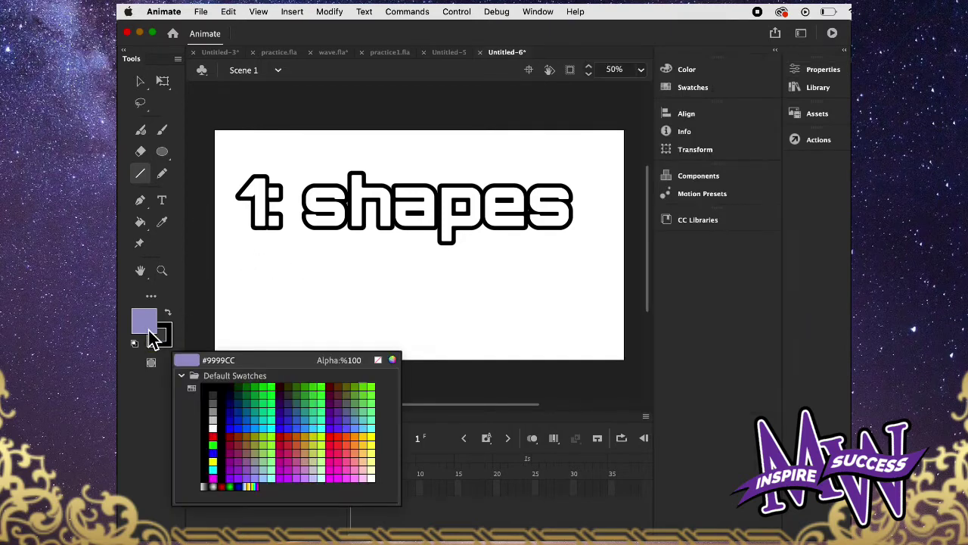
- Pick dark grey and draw long horizontal and vertical lines crossing the stage
click(203, 242)
mouse_move(195, 238)
mouse_down()
mouse_move(443, 245)
mouse_move(597, 231)
mouse_move(641, 250)
mouse_up()
mouse_move(425, 122)
mouse_down()
mouse_move(402, 335)
mouse_move(431, 382)
mouse_up()
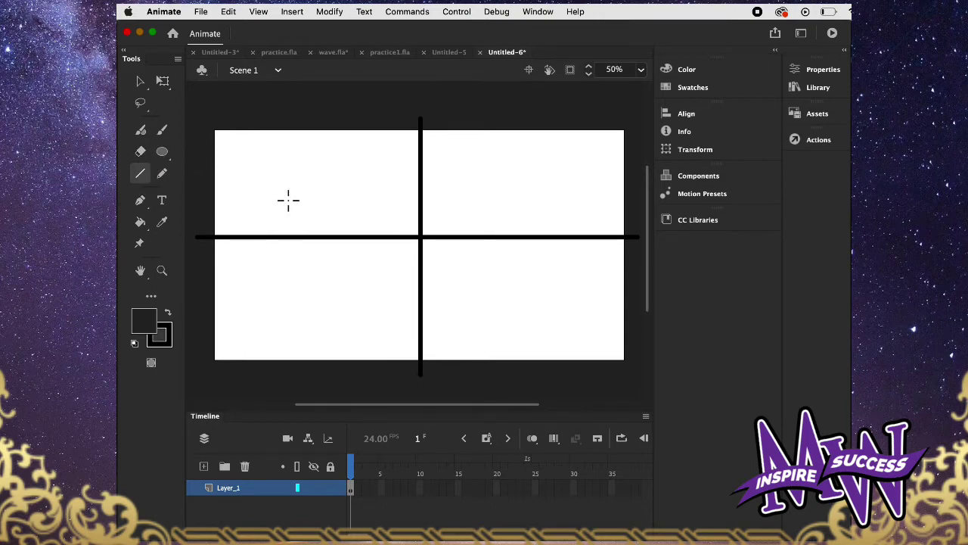
- Zoom to 100% and draw a short vertical line in the top-left quadrant
key(super+equal)
scroll(285, 195, left, 5)
scroll(284, 194, up, 5)
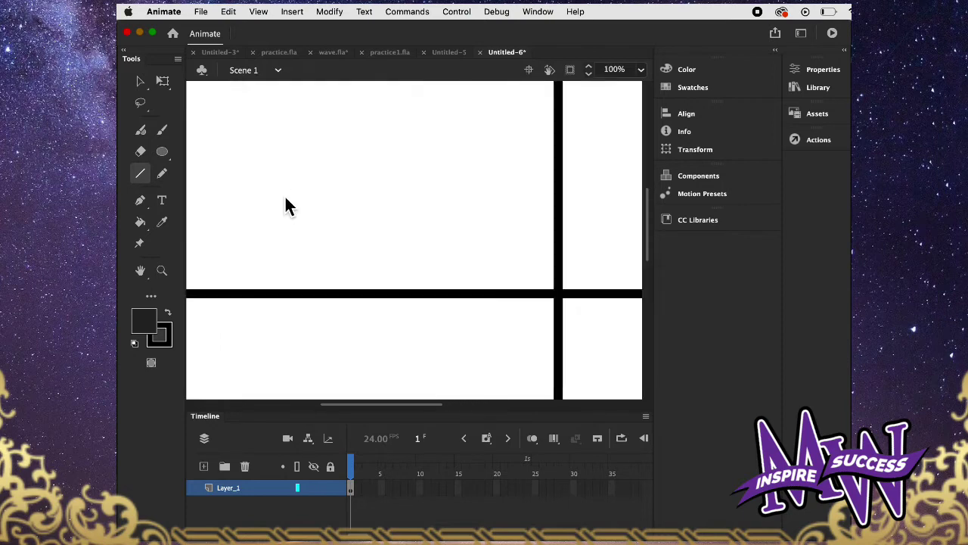
scroll(284, 194, left, 2)
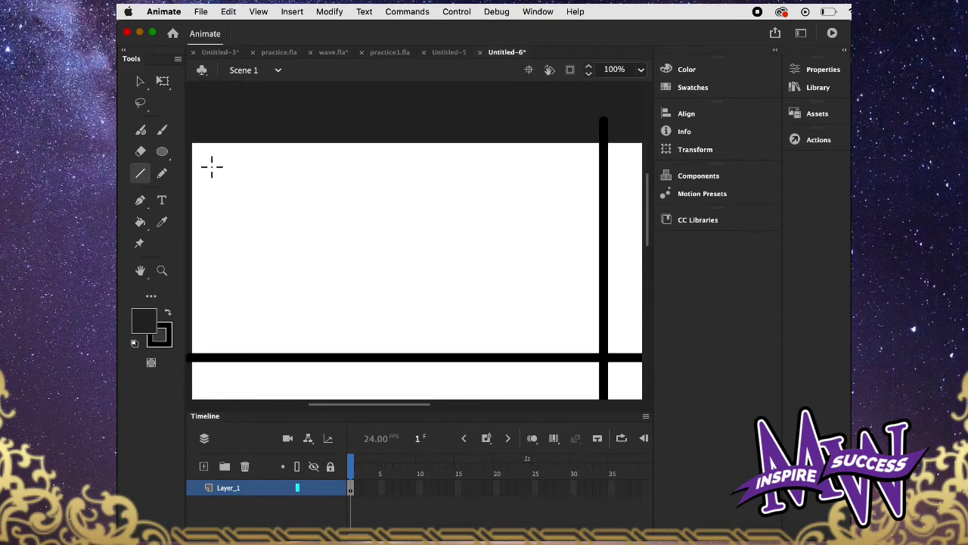
drag(215, 165, 216, 201)
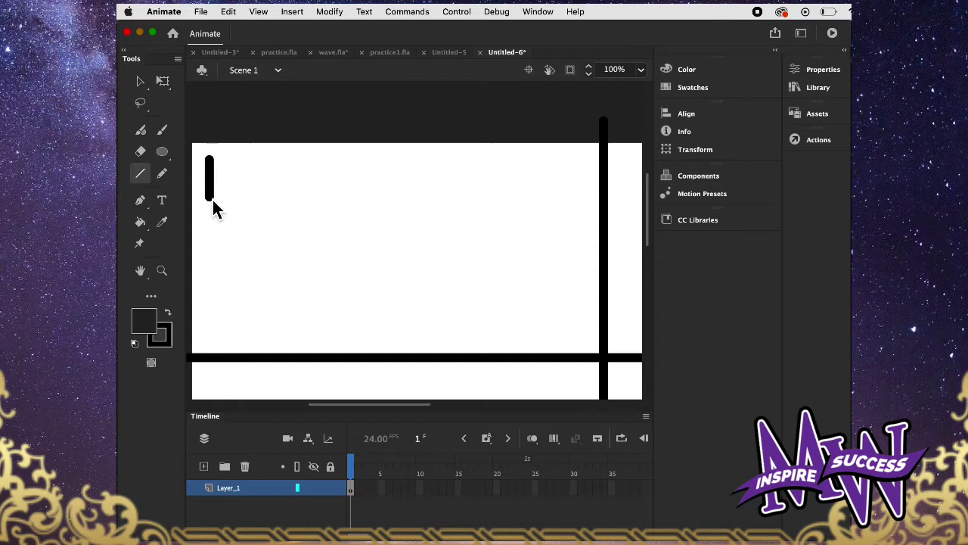
- Draw a #FFCC33 yellow oval with the Oval tool beside the short line
click(835, 73)
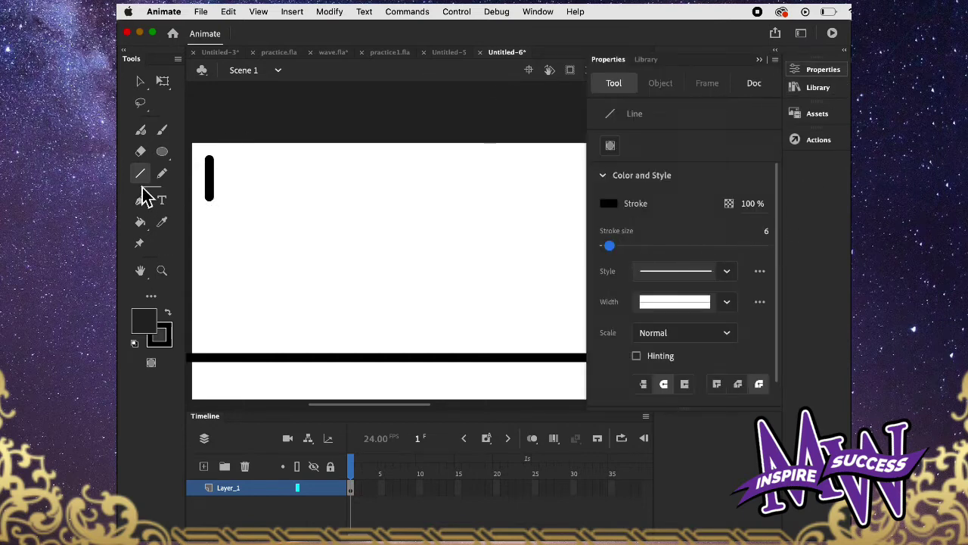
click(168, 152)
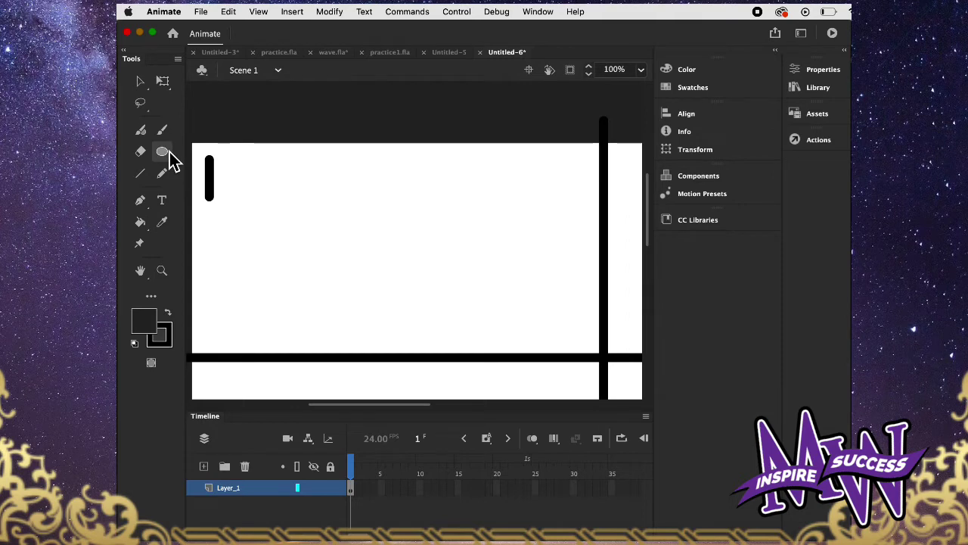
click(151, 314)
click(318, 472)
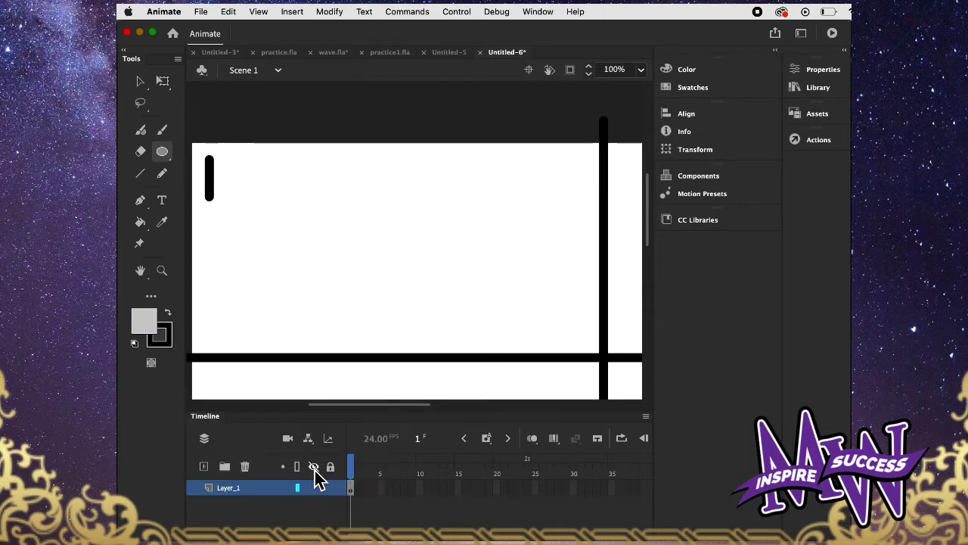
click(144, 325)
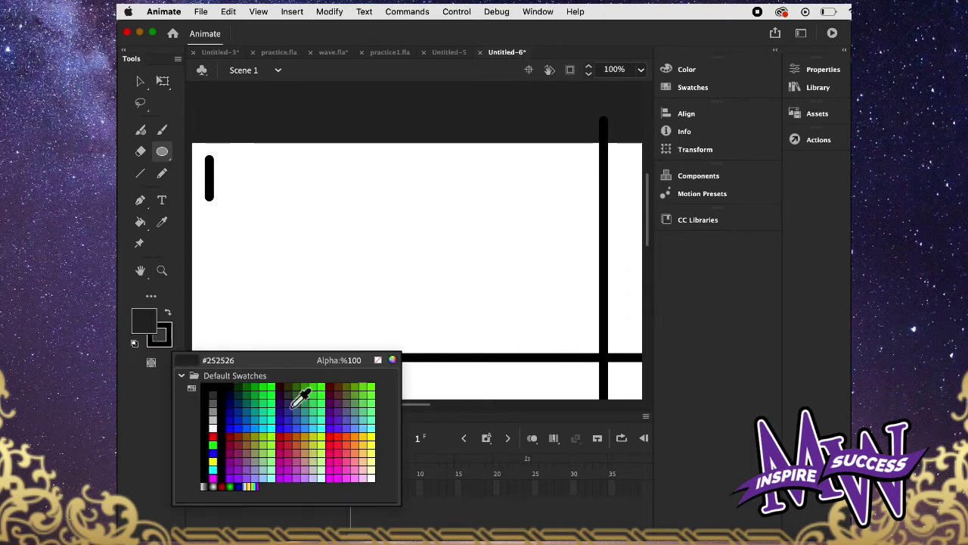
click(368, 456)
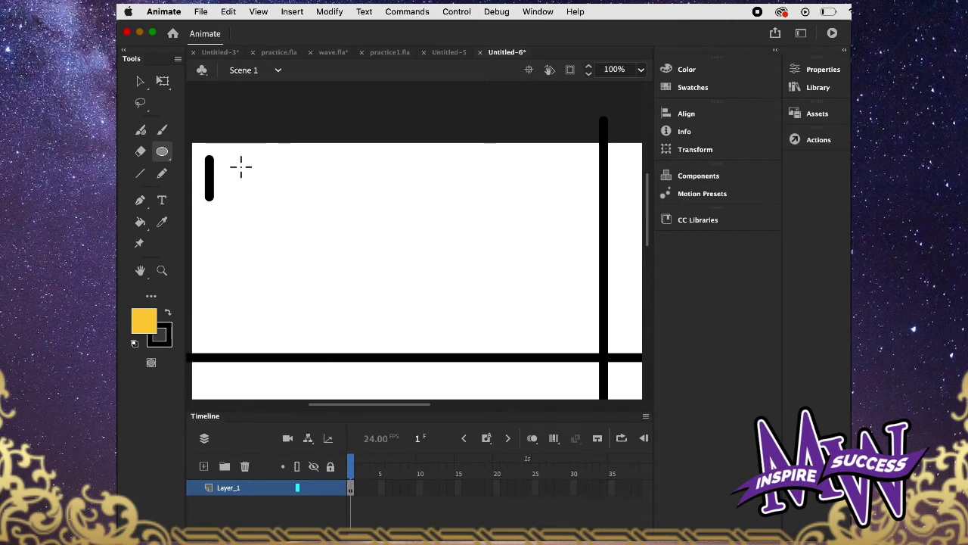
mouse_move(233, 159)
mouse_down()
mouse_move(318, 264)
mouse_move(339, 250)
mouse_up()
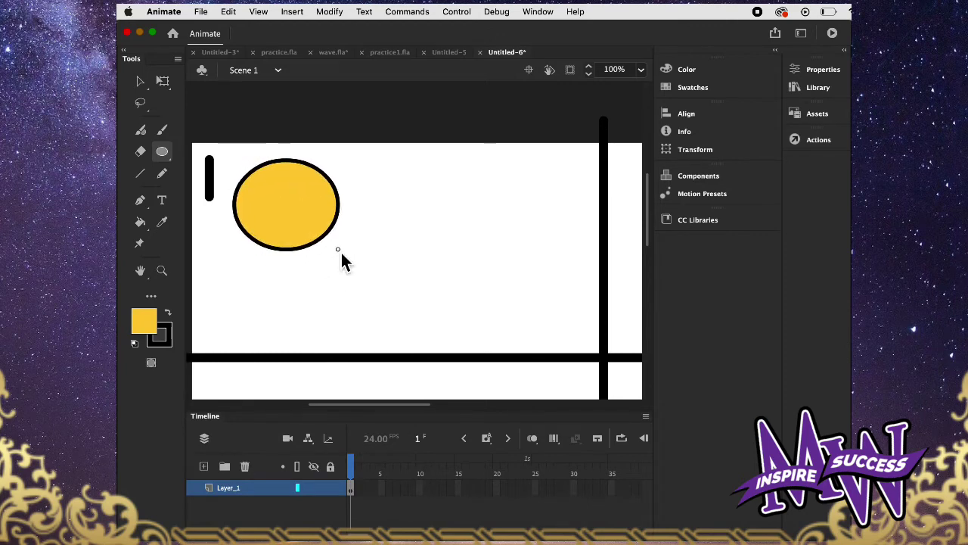
- Draw a yellow rectangle right of the oval and drag its corner into a fully rounded pill
click(162, 152)
click(227, 153)
mouse_move(370, 165)
mouse_down()
mouse_move(396, 212)
mouse_move(471, 221)
mouse_up()
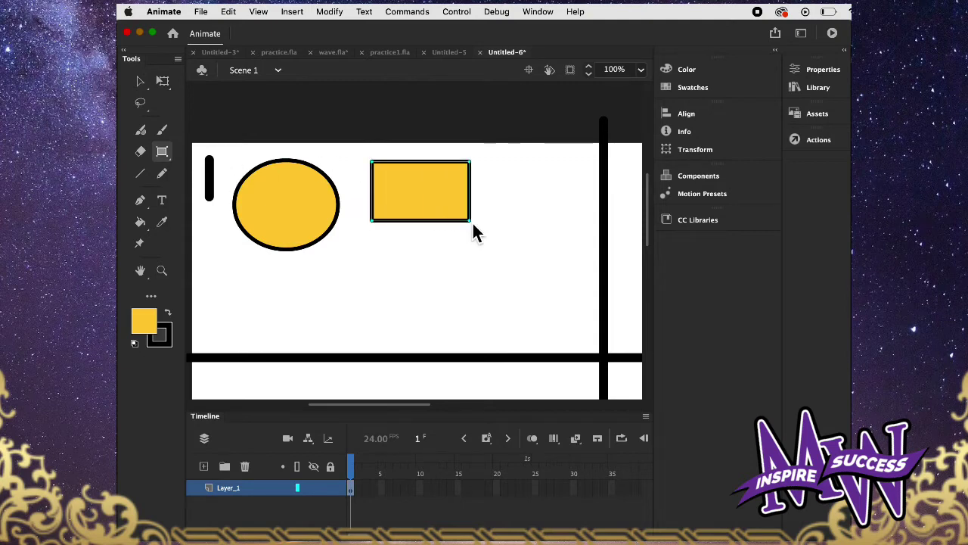
click(141, 80)
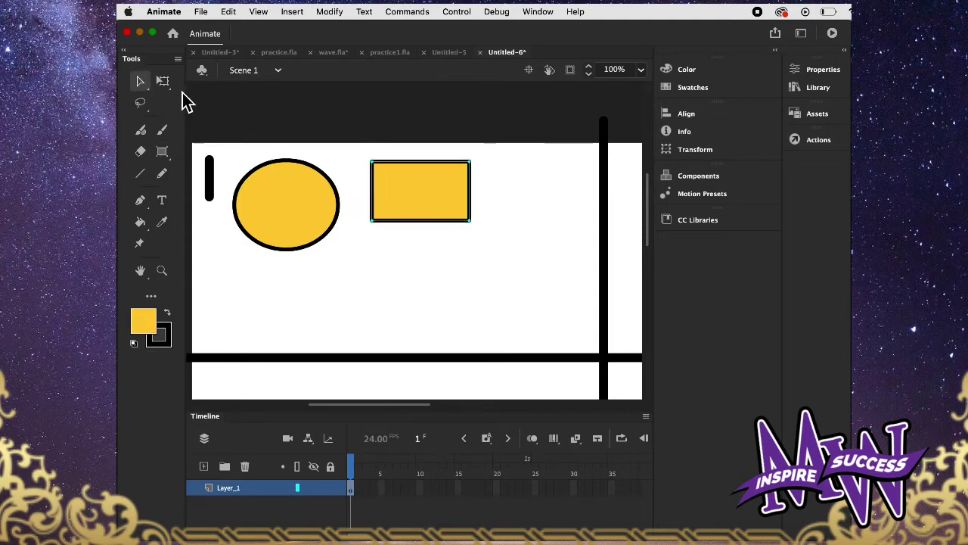
drag(375, 163, 426, 212)
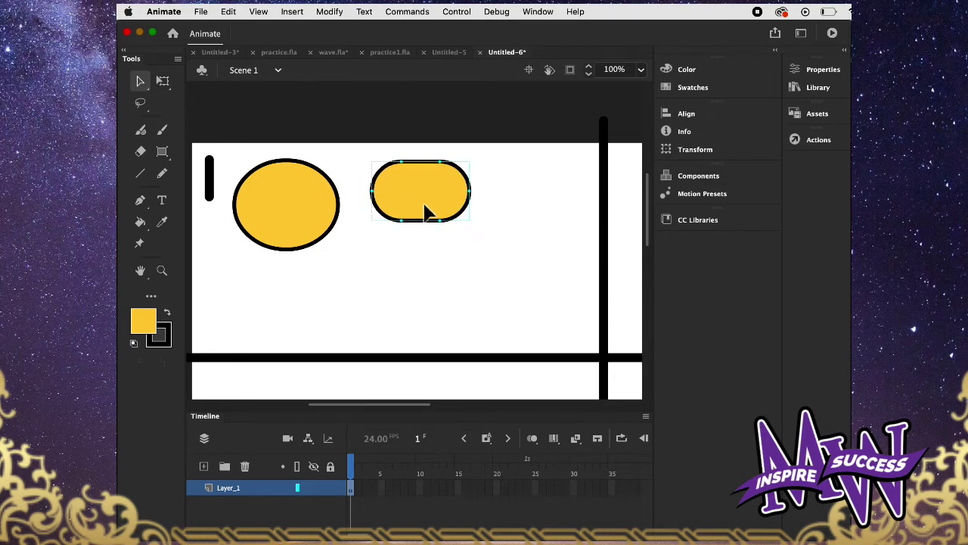
drag(365, 197, 438, 203)
- Draw a tall rectangle to the right of the pill
click(161, 151)
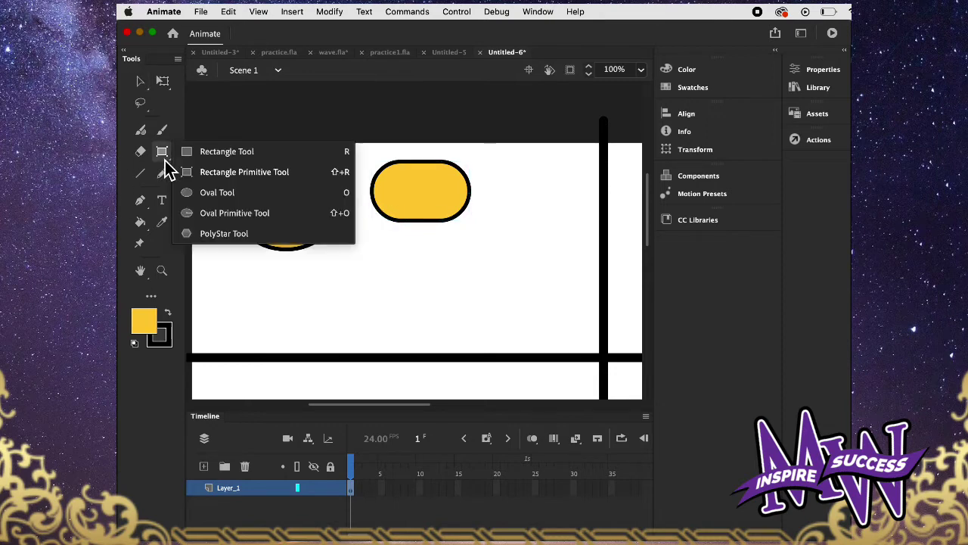
click(240, 154)
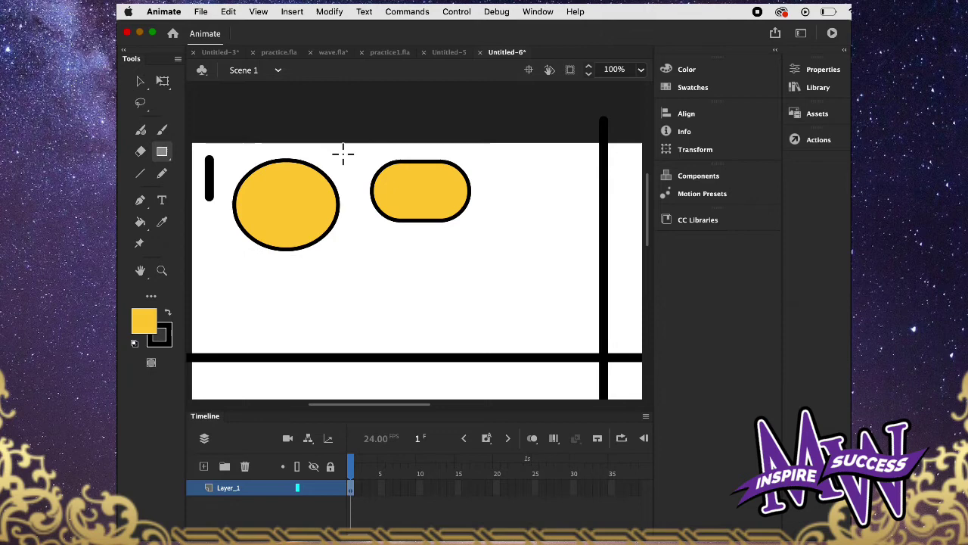
mouse_move(499, 165)
mouse_down()
mouse_move(544, 253)
mouse_move(579, 253)
mouse_move(583, 274)
mouse_up()
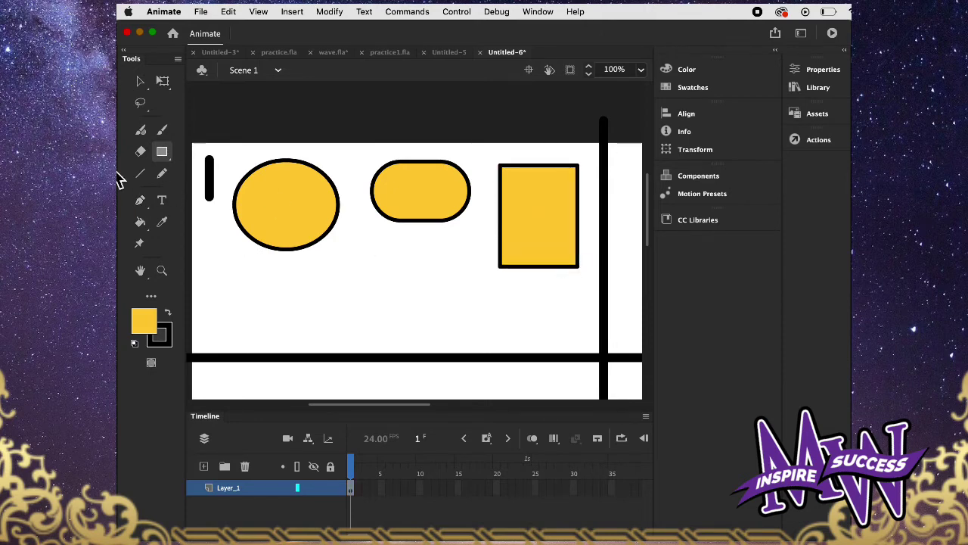
- Use the Paint Bucket to fill the oval yellow-green and the tall rectangle magenta #CC33CC
click(141, 222)
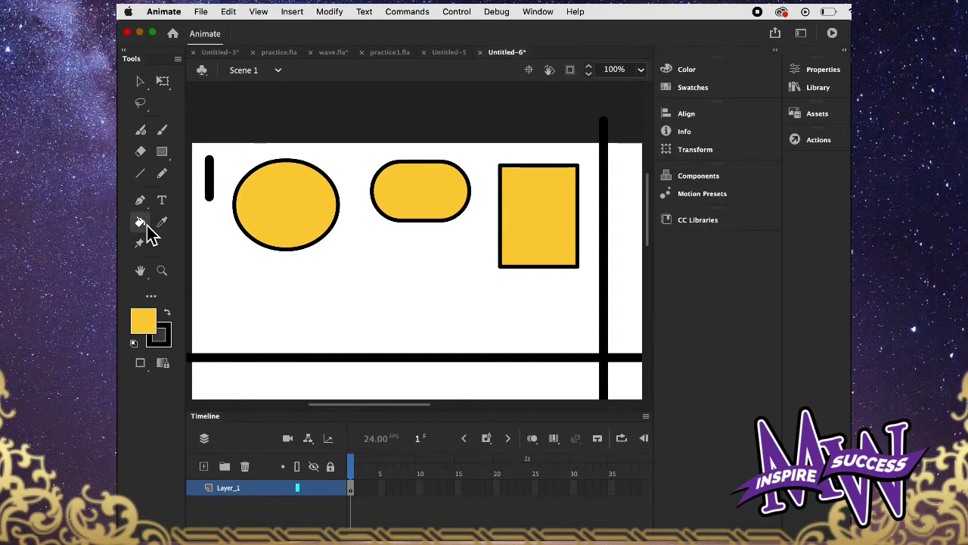
click(153, 329)
click(321, 457)
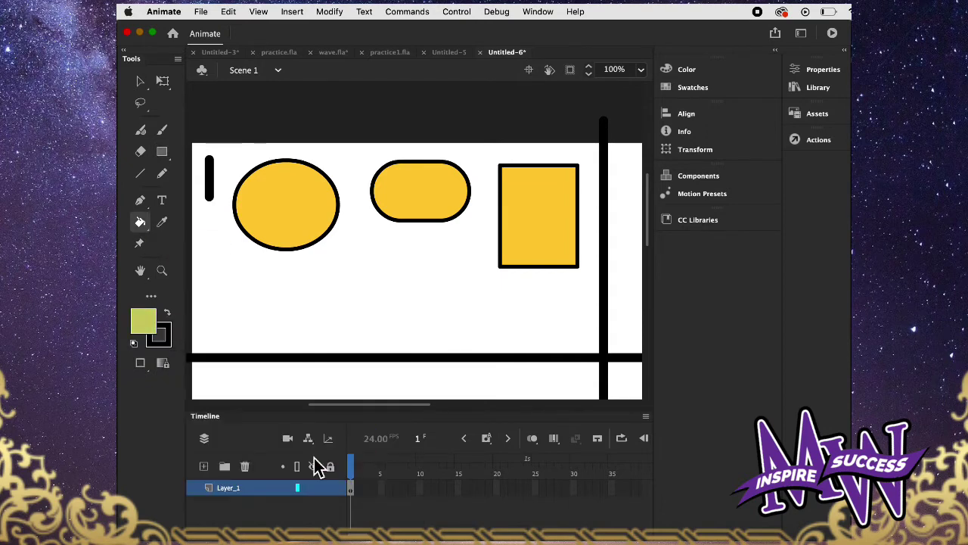
click(296, 211)
click(151, 326)
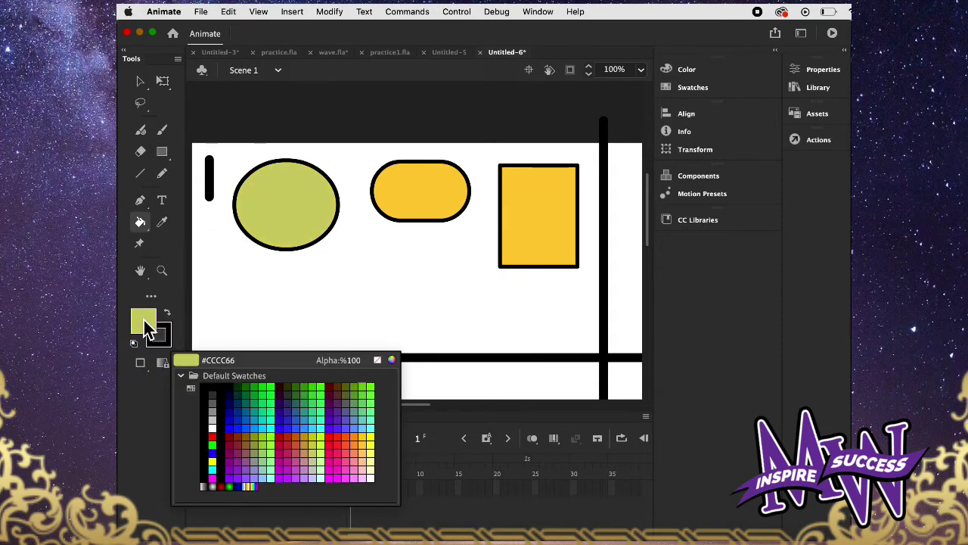
click(288, 476)
click(542, 231)
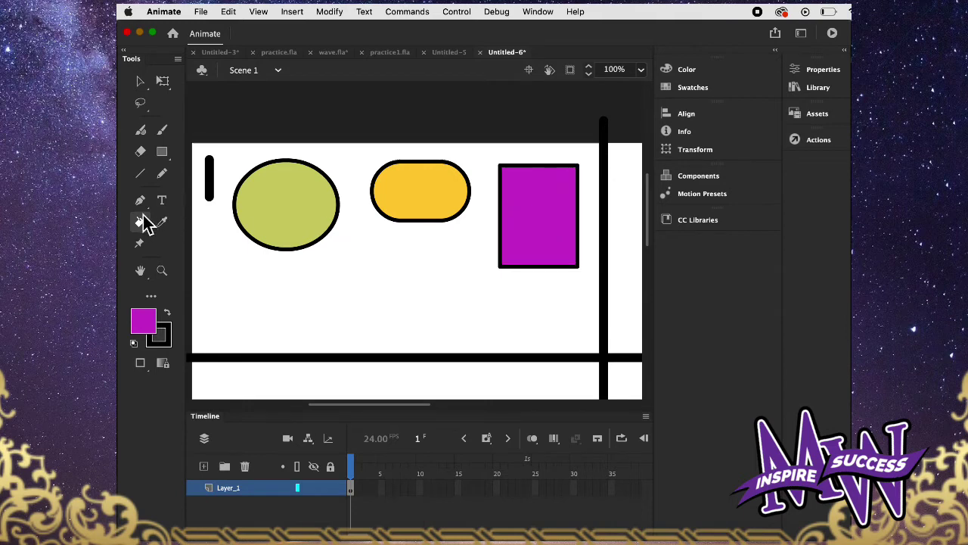
- Draw a circle with No Color fill below the pill
click(162, 152)
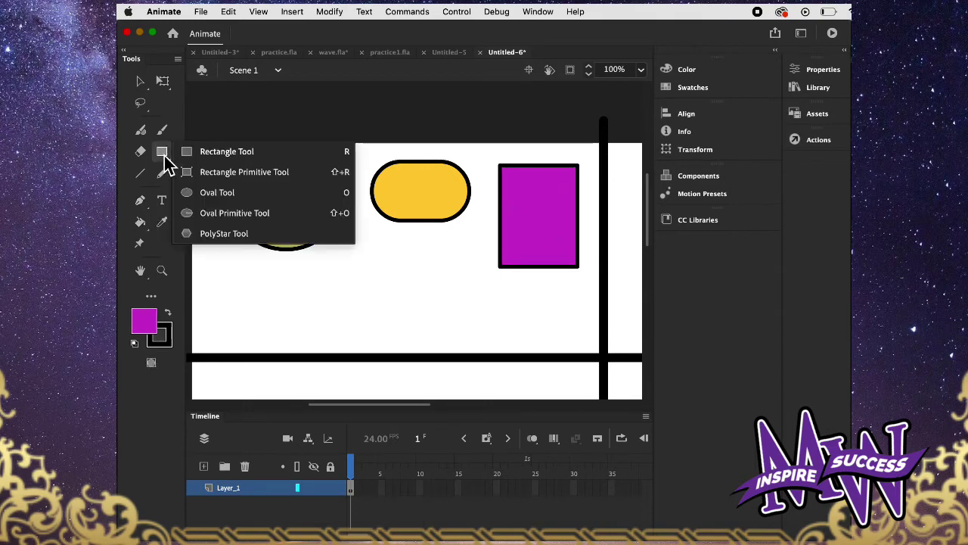
click(217, 192)
click(143, 324)
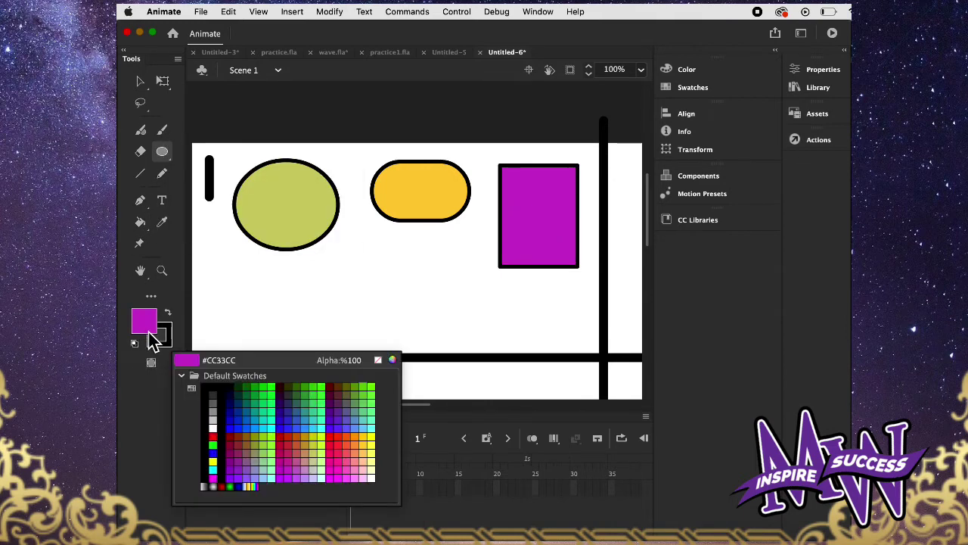
click(378, 361)
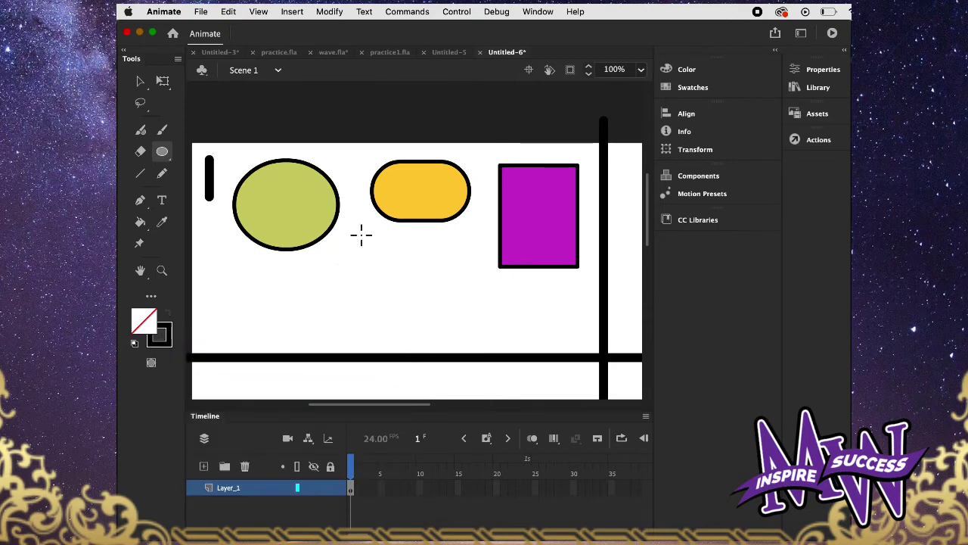
mouse_move(360, 235)
mouse_down()
mouse_move(442, 342)
mouse_move(498, 347)
mouse_move(479, 345)
mouse_up()
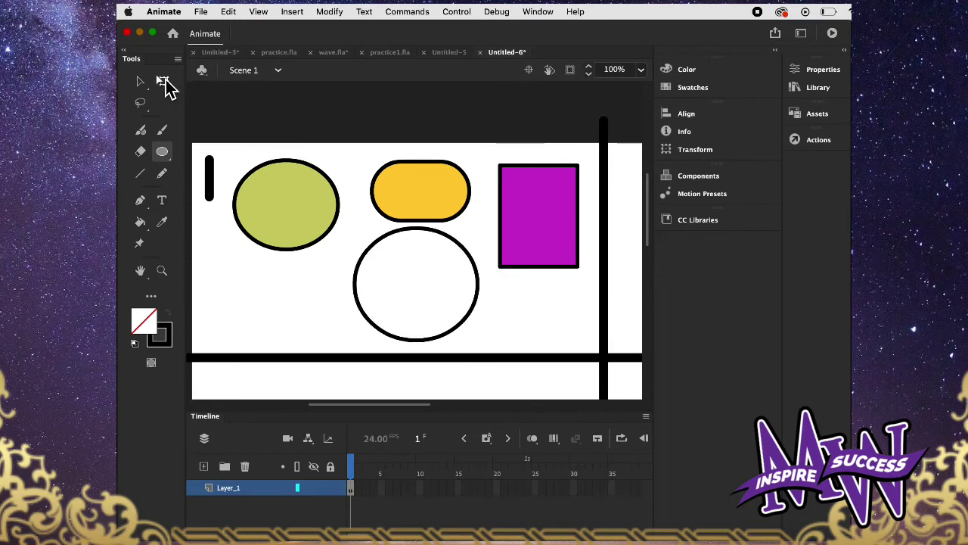
- Move the circle left beneath the green oval and save the project
click(140, 82)
click(462, 250)
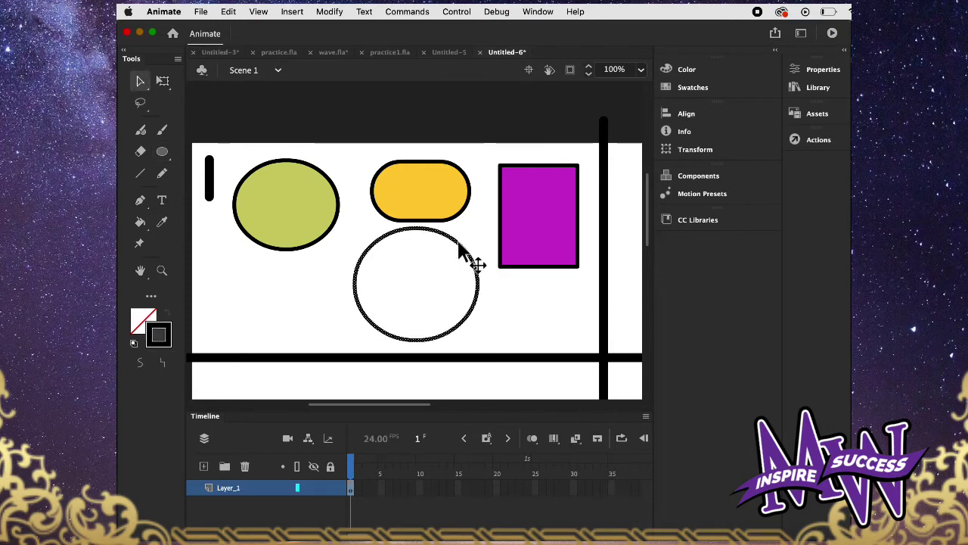
drag(461, 250, 427, 251)
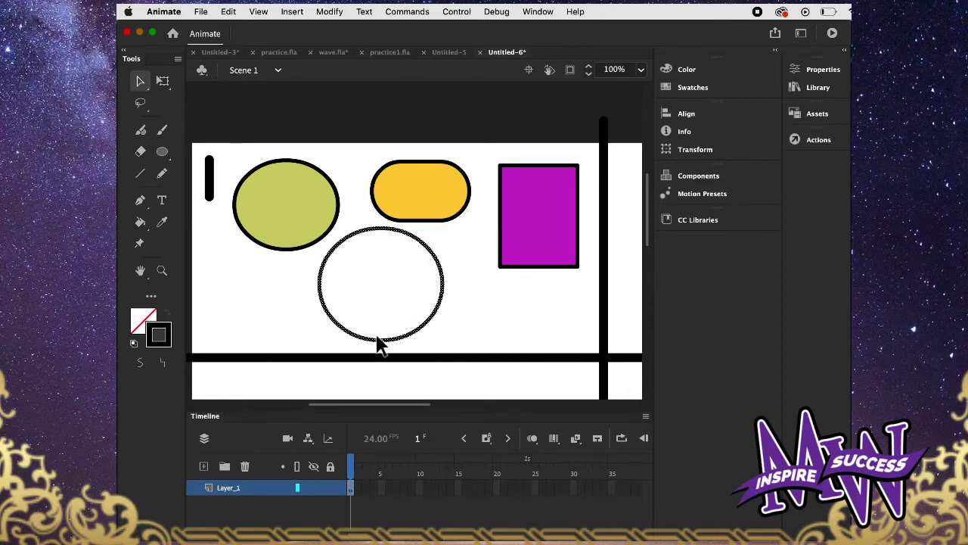
key(super+s)
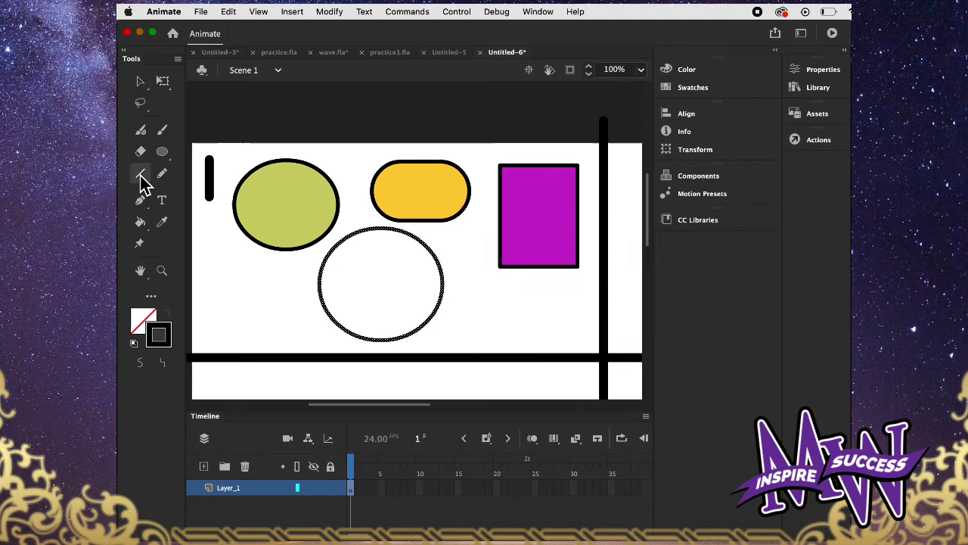
click(140, 173)
- Draw two crossing lines through the circle
drag(363, 220, 419, 354)
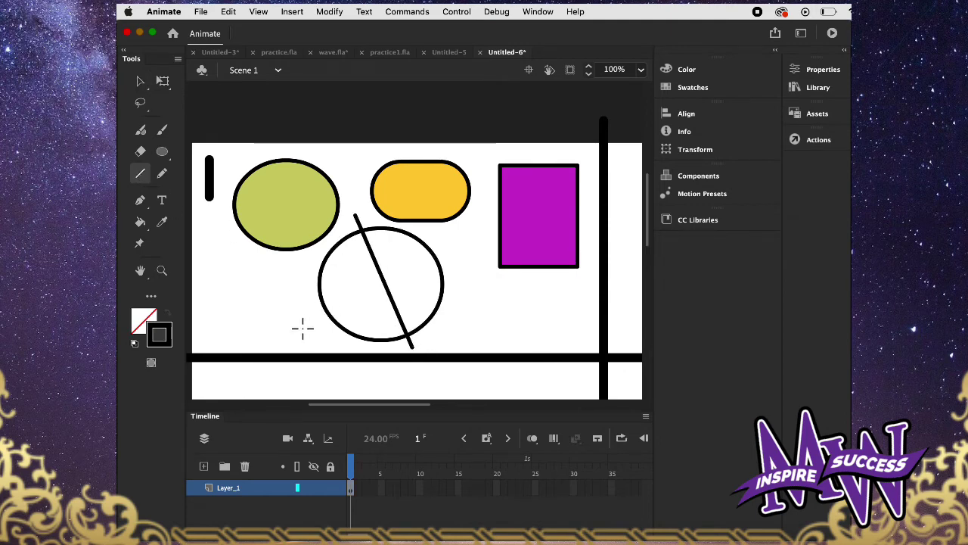
drag(303, 327, 458, 257)
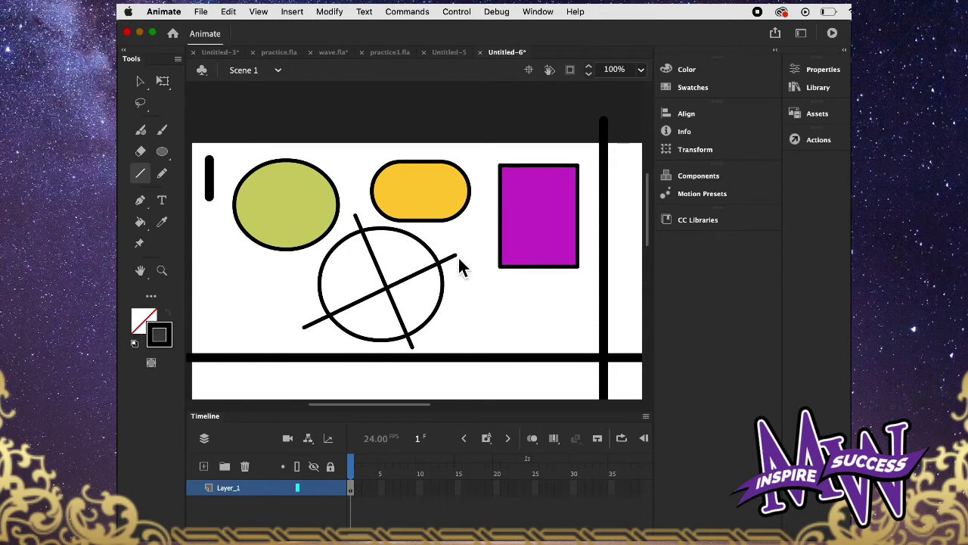
click(140, 81)
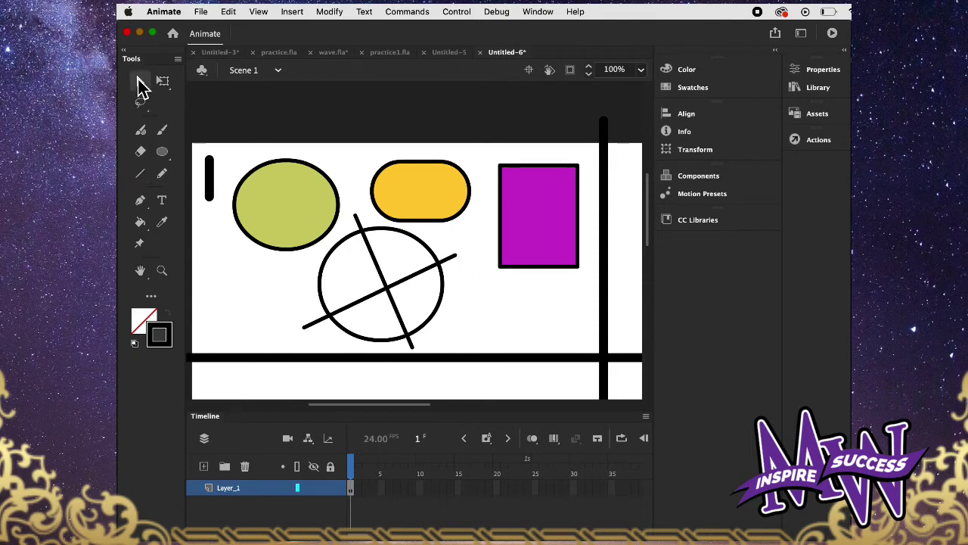
- Delete the four line stubs sticking out beyond the circle's outline
click(451, 260)
key(Delete)
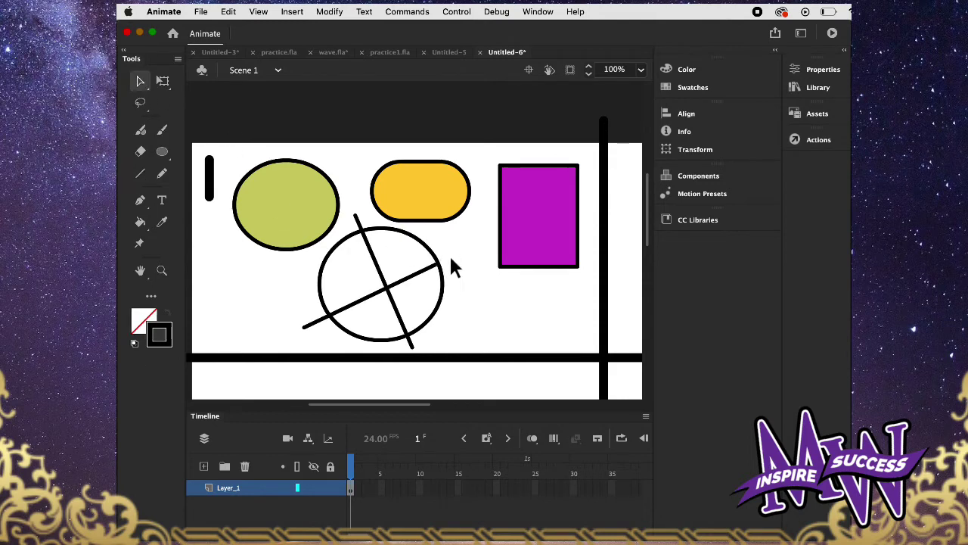
click(359, 222)
key(Delete)
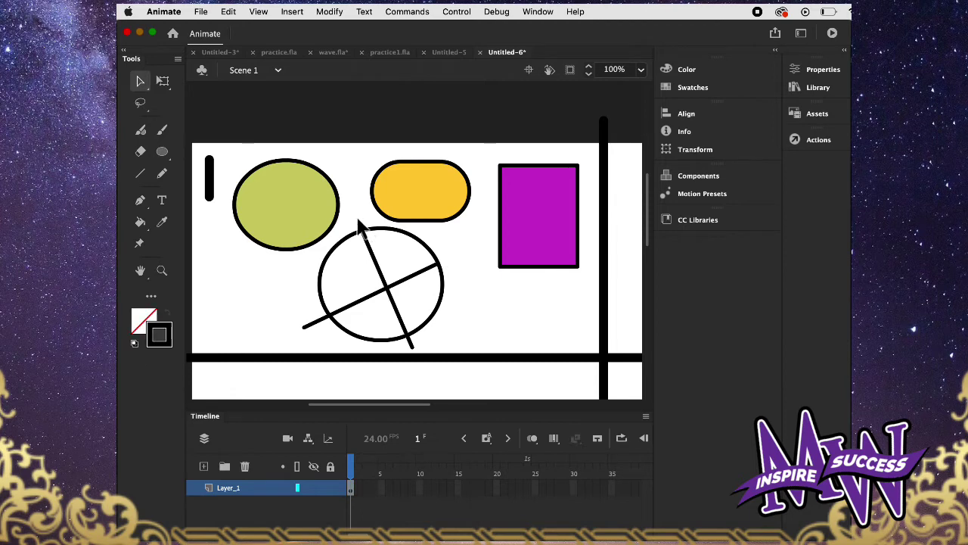
click(315, 317)
key(Delete)
click(414, 342)
key(Delete)
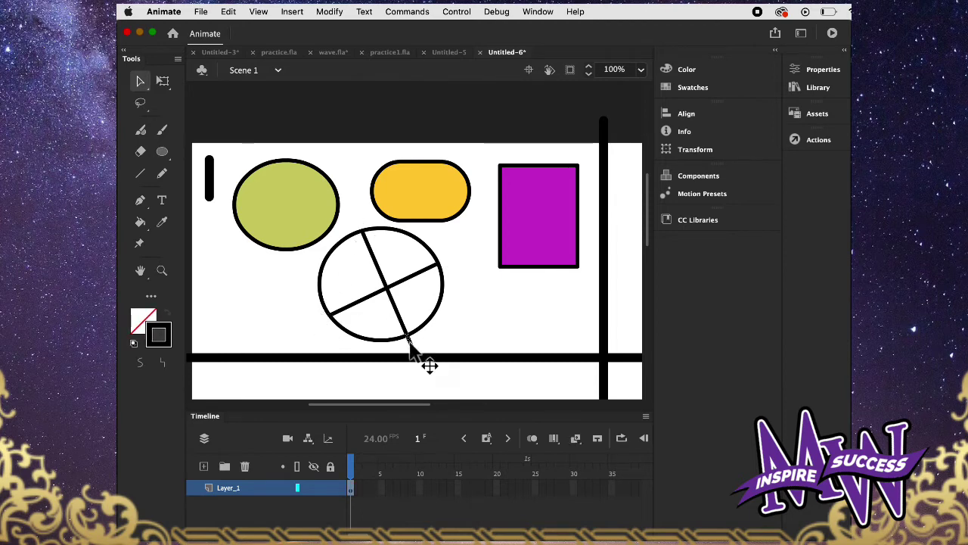
- Fill the circle's top-left quarter green and bottom-left quarter purple
click(141, 223)
click(143, 325)
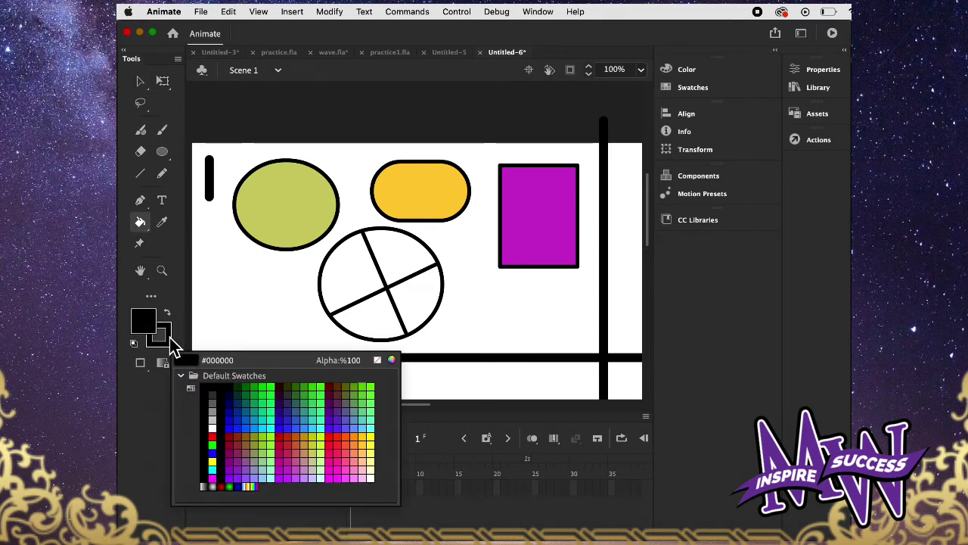
click(299, 227)
click(358, 280)
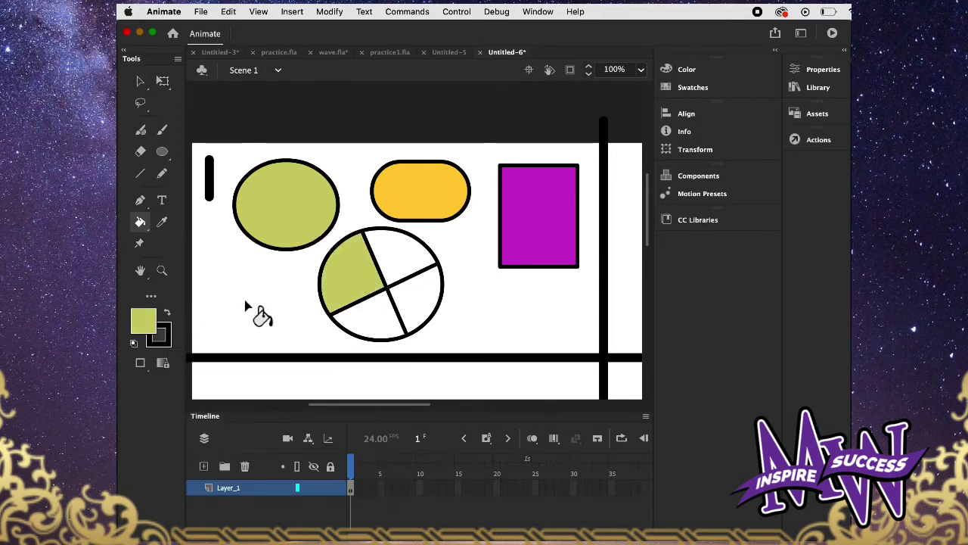
click(154, 325)
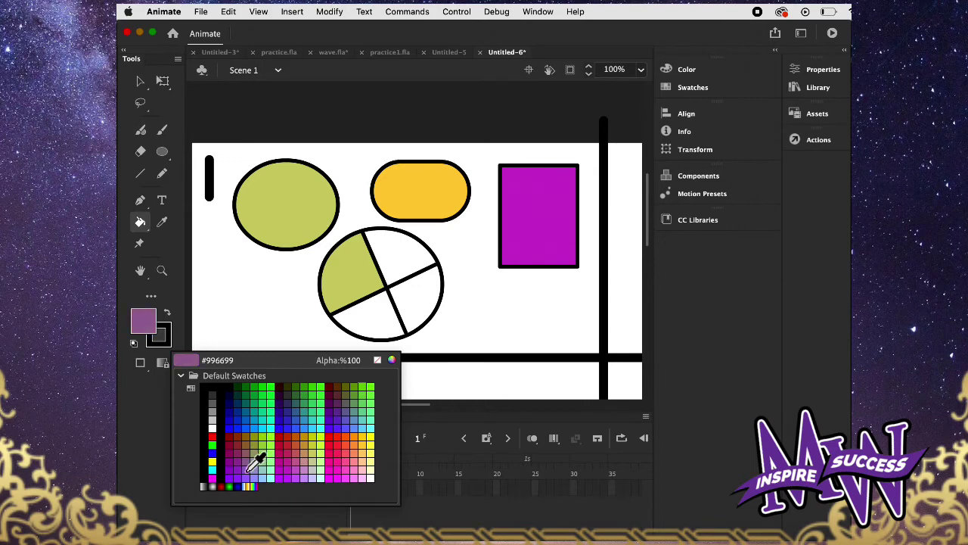
click(243, 466)
click(358, 324)
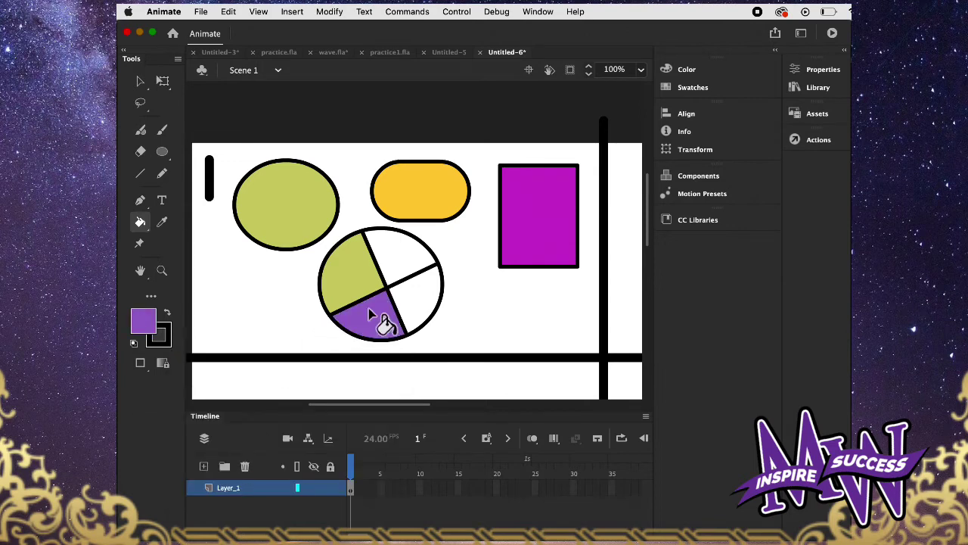
- Fill the top-right quarter magenta and the bottom-right quarter yellow
click(156, 325)
click(338, 479)
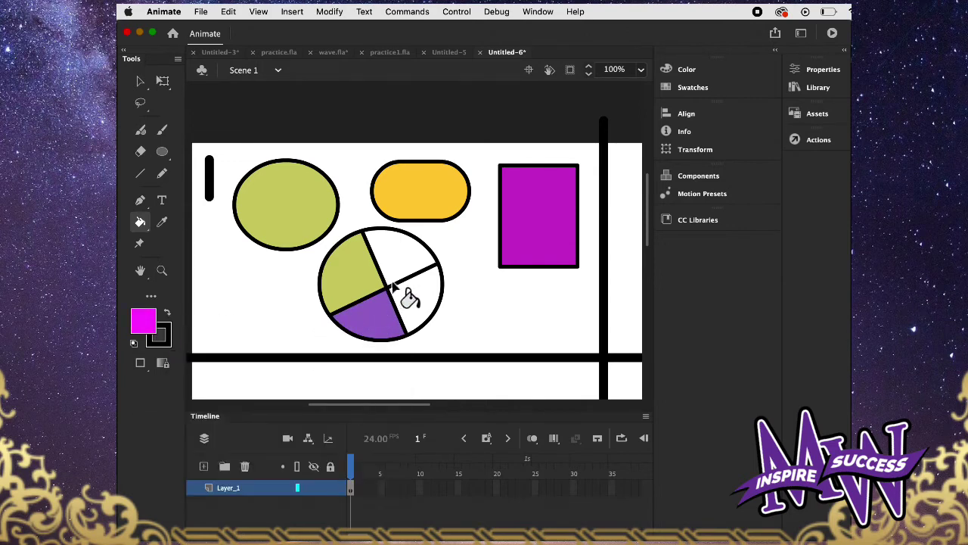
click(408, 277)
click(142, 321)
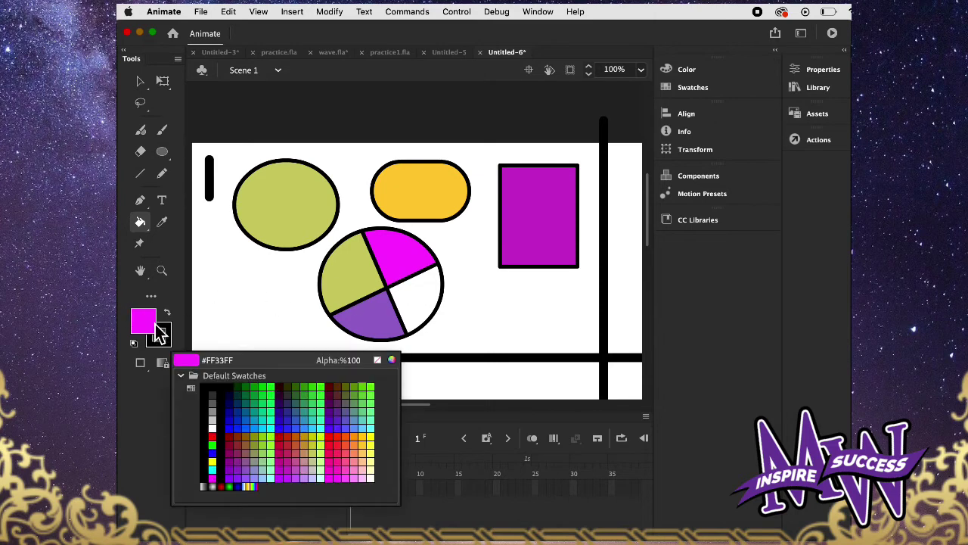
click(378, 450)
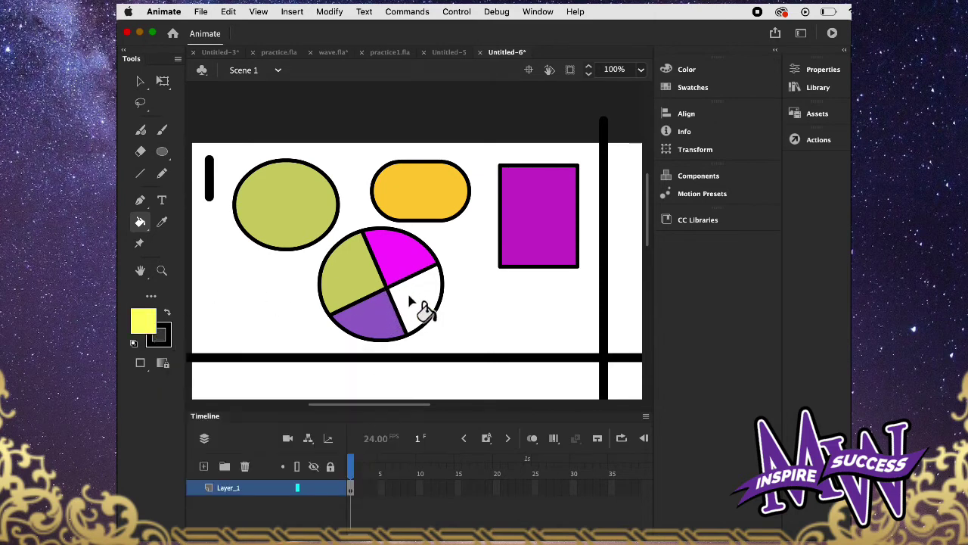
click(409, 301)
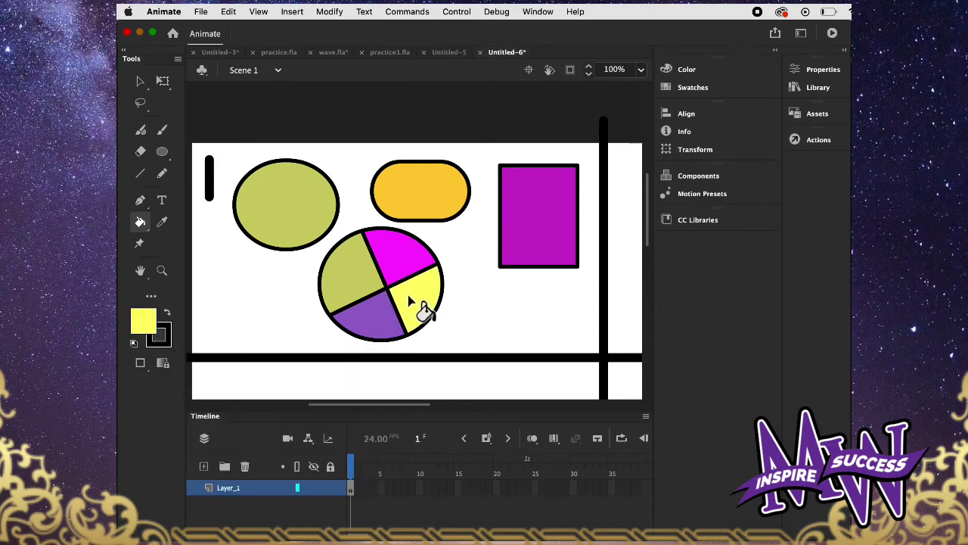
- Delete the circle's black outline and dividing lines
click(143, 83)
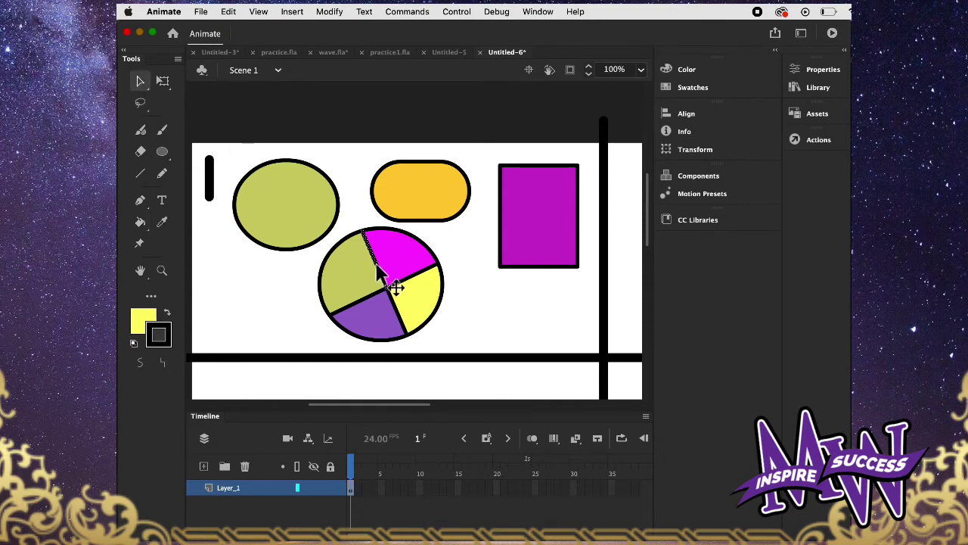
double_click(415, 279)
key(Delete)
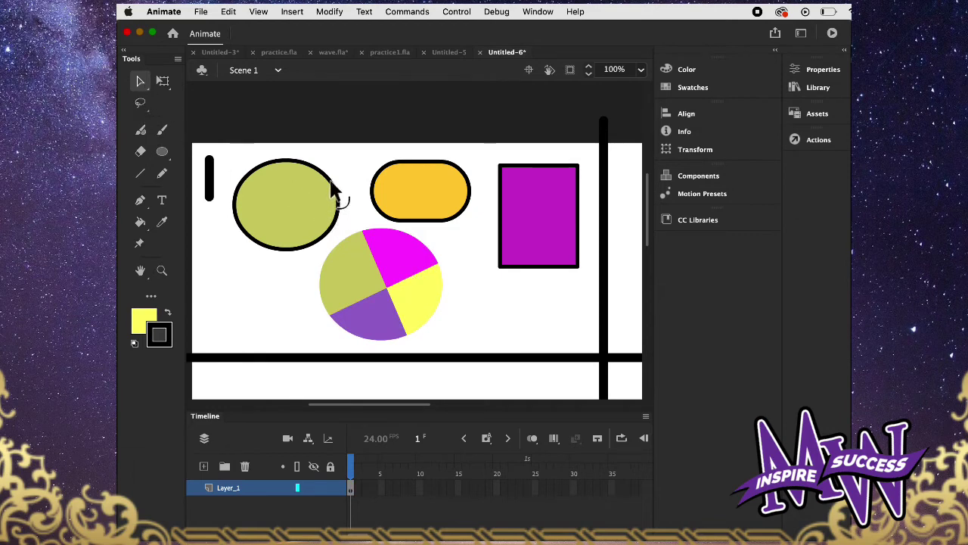
- Bend the green ellipse into a bean and curve the purple rectangle's top with a flared corner
drag(333, 185, 308, 189)
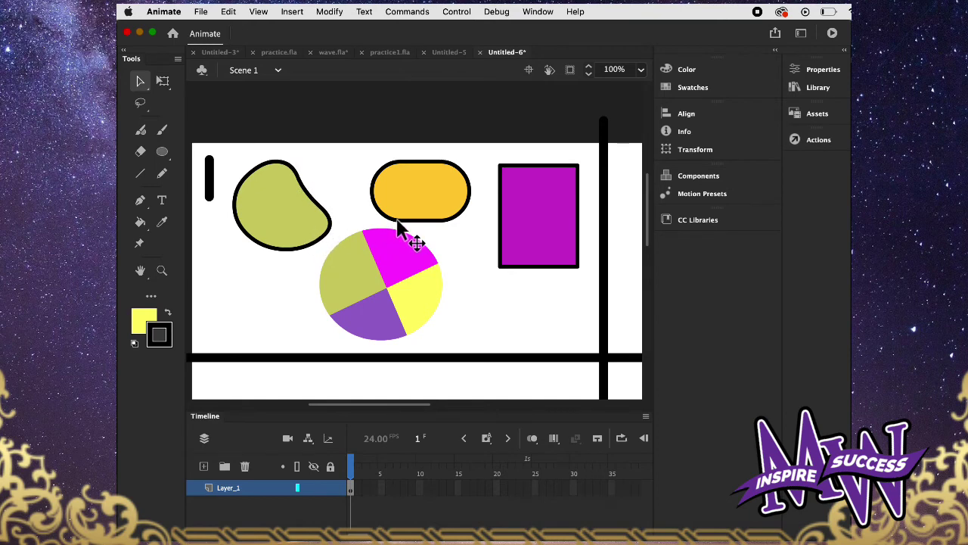
mouse_move(399, 221)
mouse_down()
mouse_move(416, 203)
mouse_move(395, 224)
mouse_up()
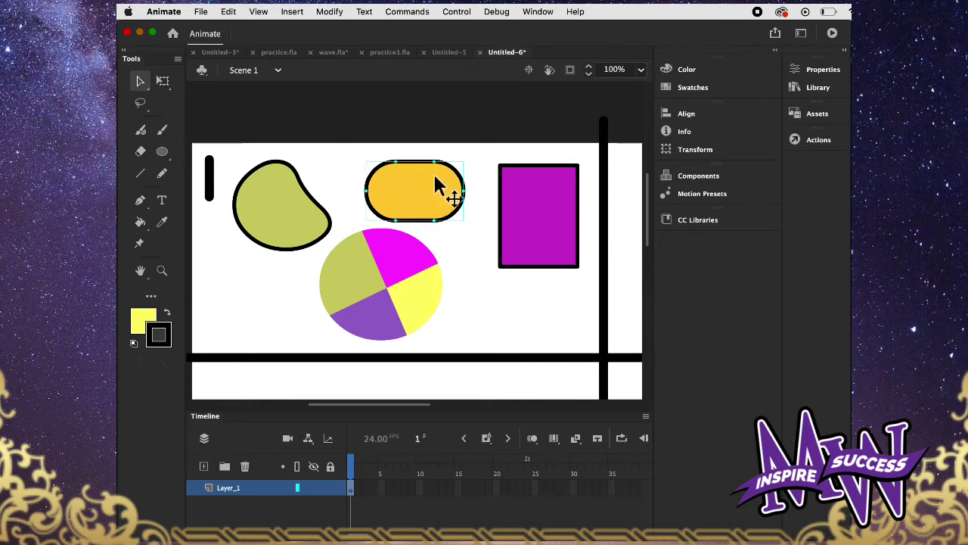
drag(514, 165, 519, 203)
drag(500, 164, 481, 187)
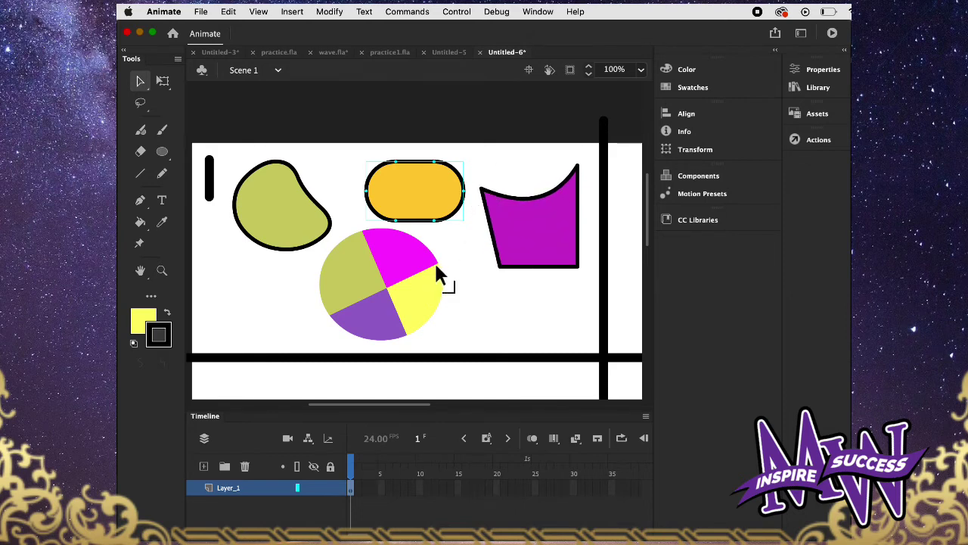
- Drag the pie's centre point and curve the magenta/green boundary into a swirled beach-ball look
drag(385, 288, 415, 296)
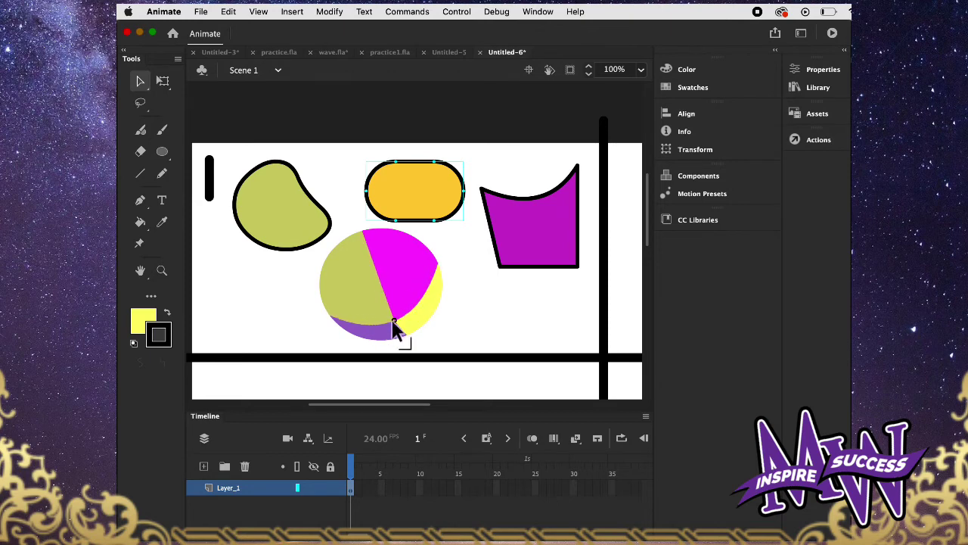
drag(394, 324, 381, 324)
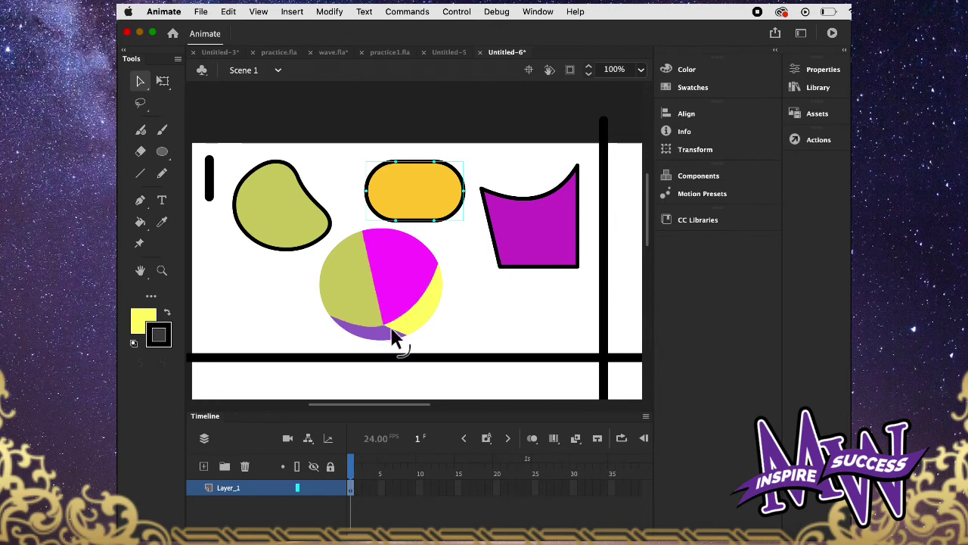
drag(377, 295, 382, 323)
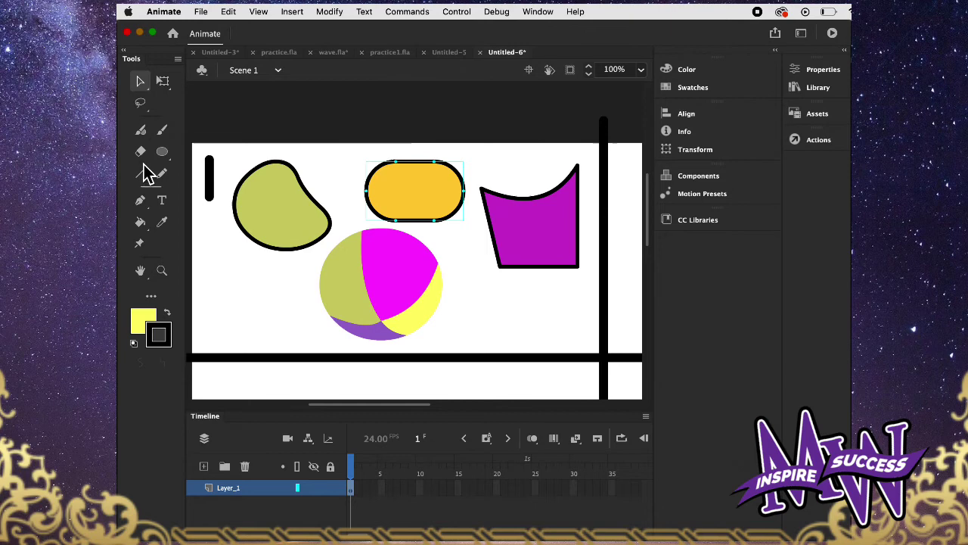
- Fill the pie's yellow wedge with light orange using the Paint Bucket, then deselect it
click(414, 320)
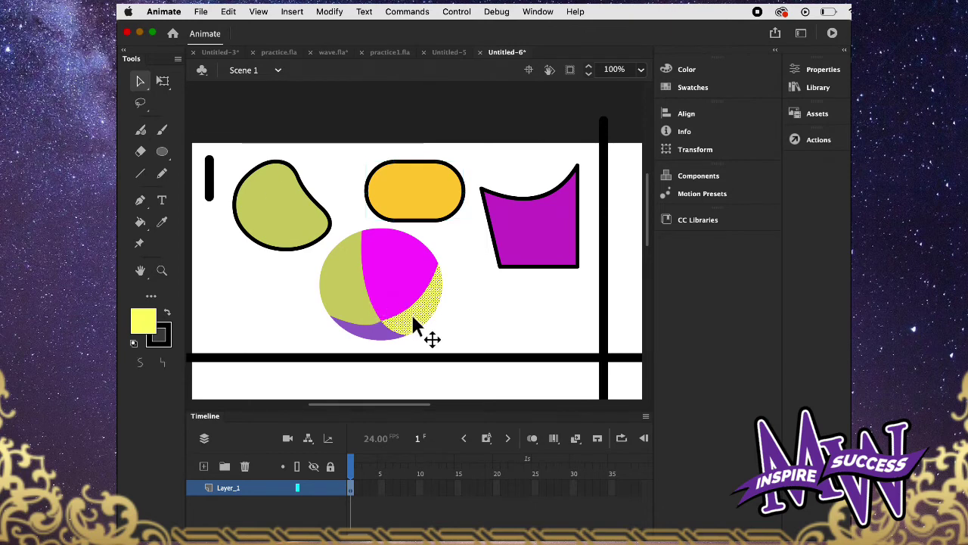
click(141, 222)
click(151, 331)
click(313, 410)
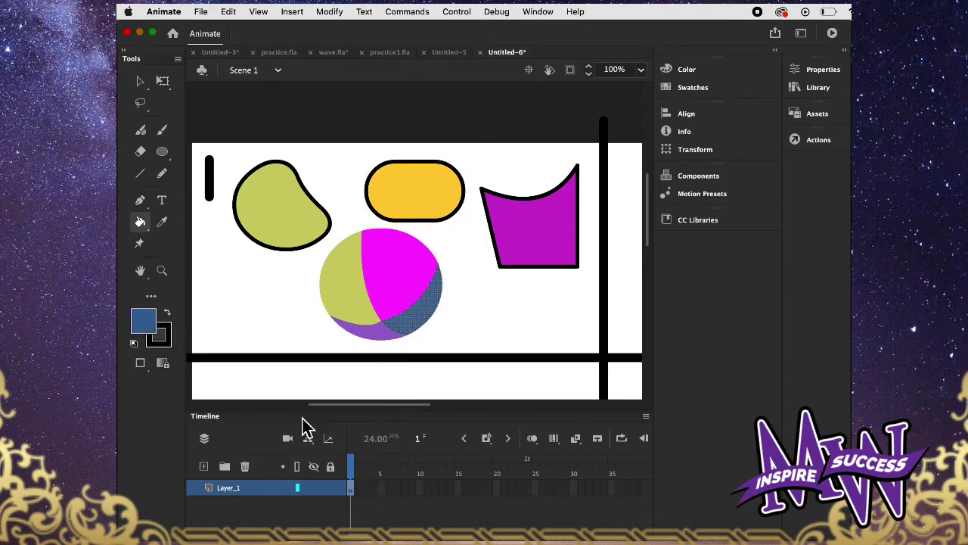
click(148, 327)
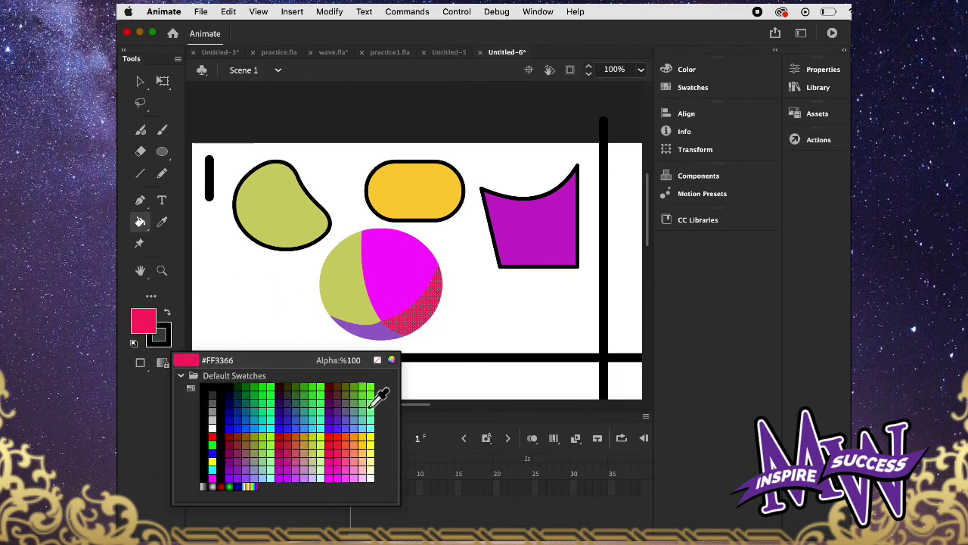
click(370, 459)
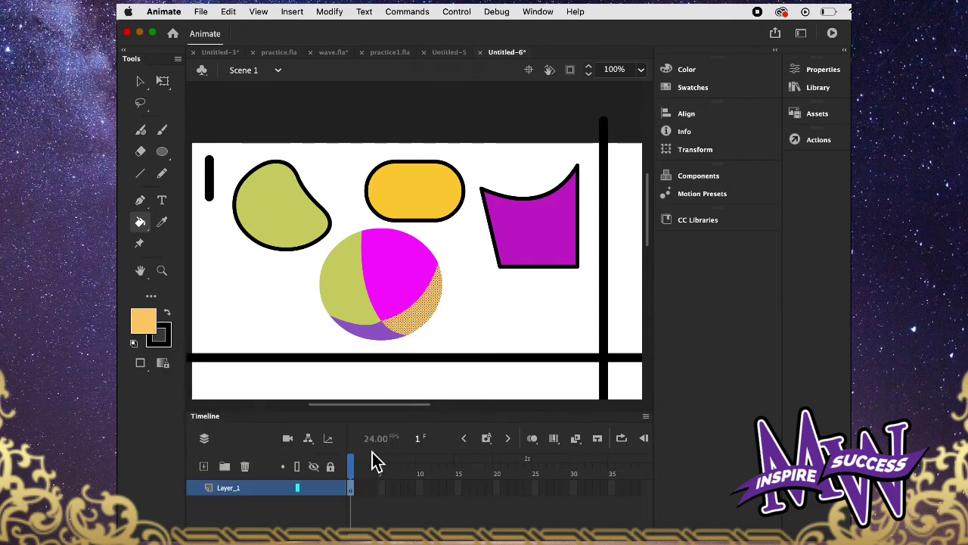
click(140, 81)
click(460, 297)
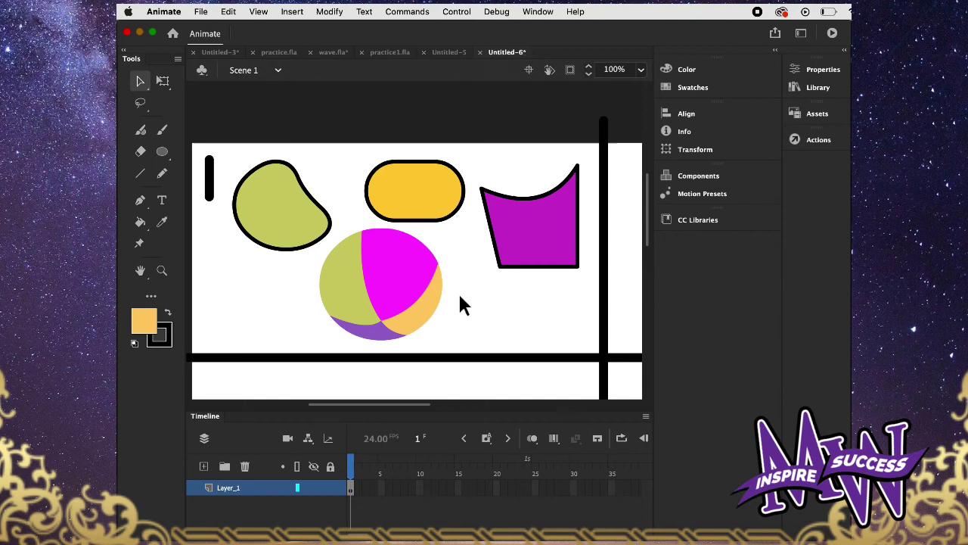
- Zoom out to 50% and scroll right to centre the whole stage
key(super+minus)
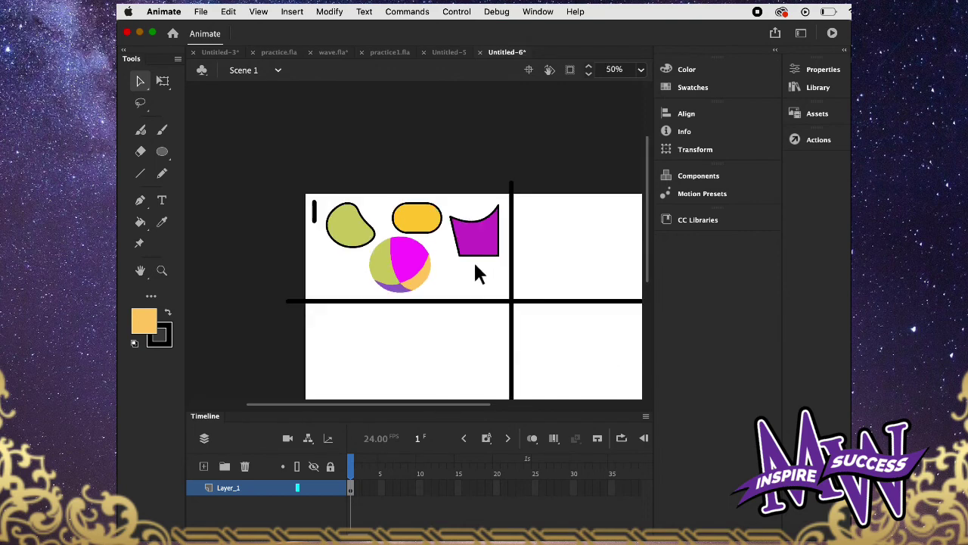
scroll(475, 264, right, 3)
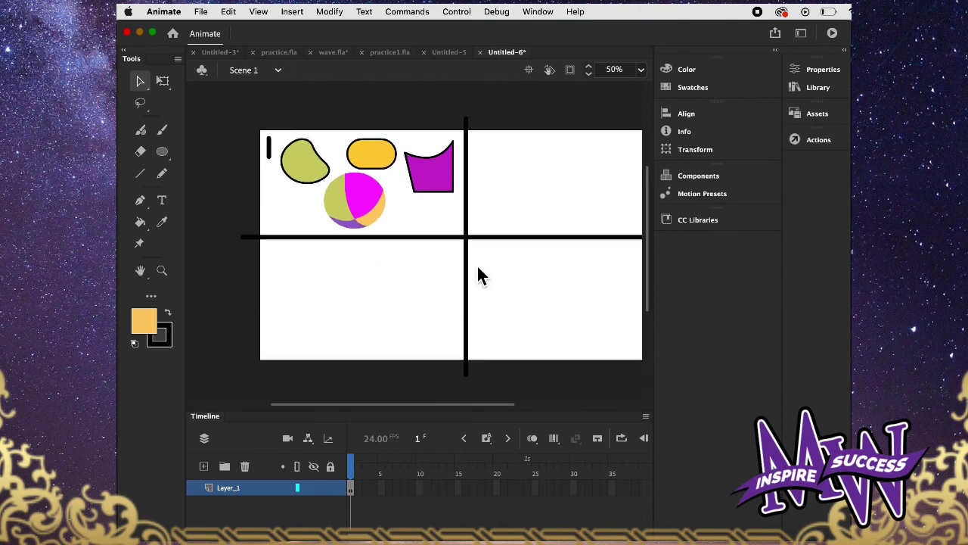
scroll(478, 275, right, 2)
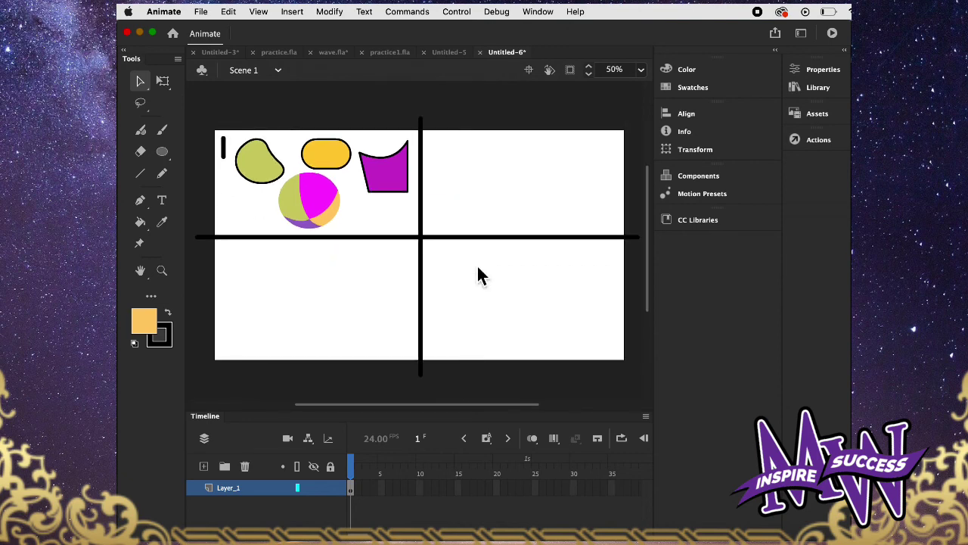